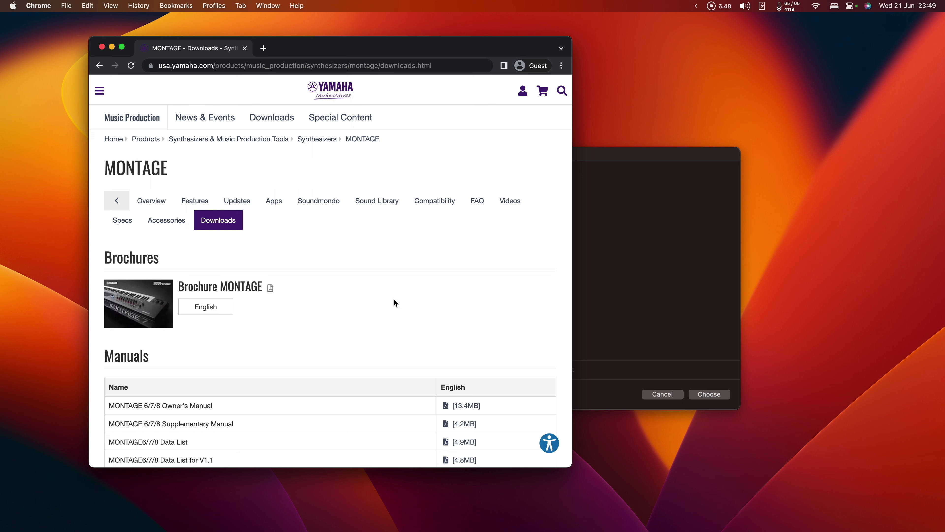
Scroll down to the table of MONTAGE USB driver and MONTAGE Connect downloads for Windows and Mac
scroll(393, 299, "down", 15)
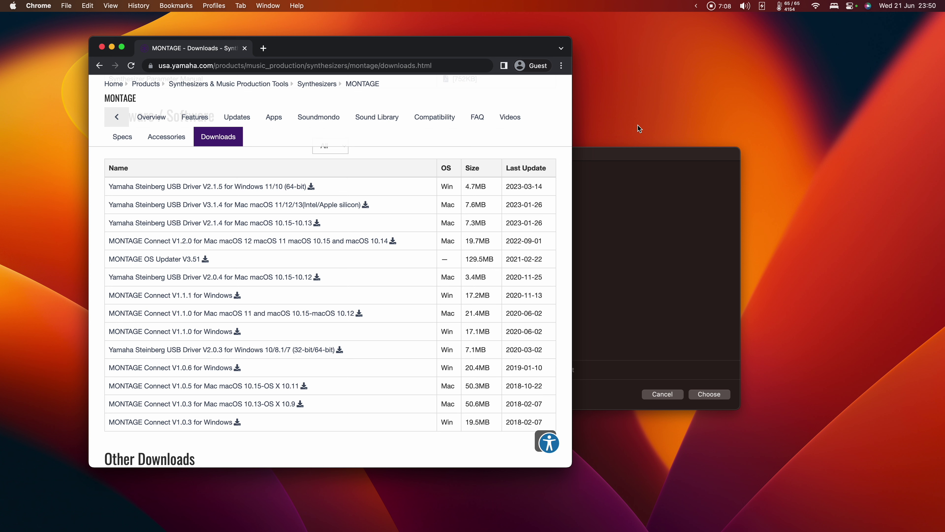
Launch Audio MIDI Setup, arrange its MIDI Studio and Audio Devices windows, and scroll to MONTAGE (32 ins / 6 outs)
key("super+space")
type("audio midi")
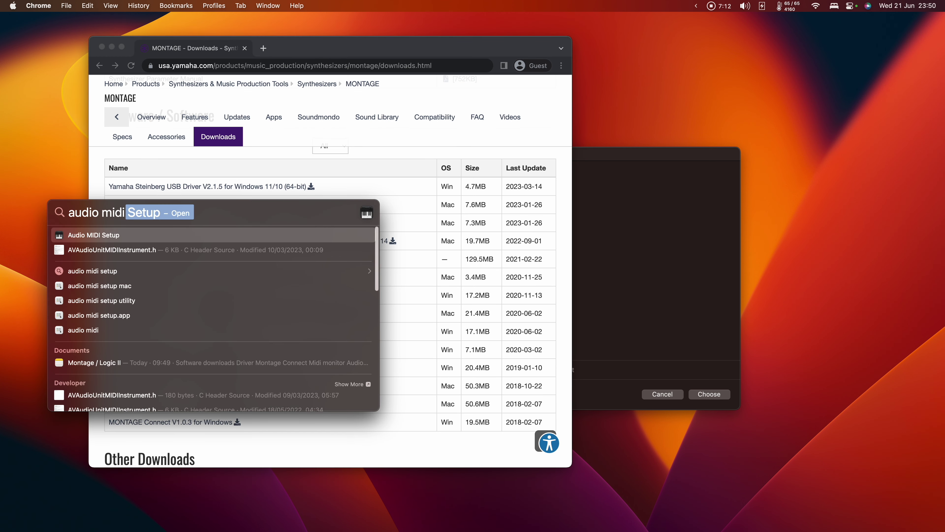
key("Return")
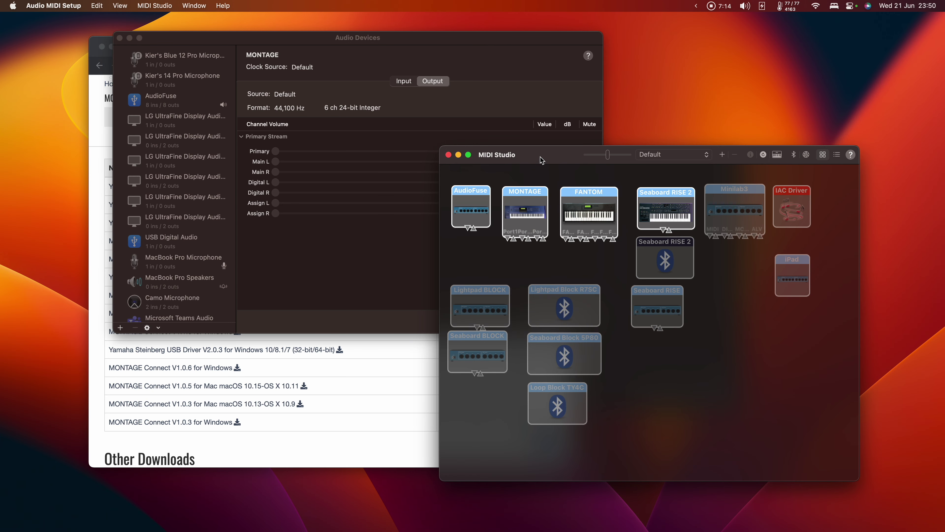
left_click_drag(541, 157, 525, 157)
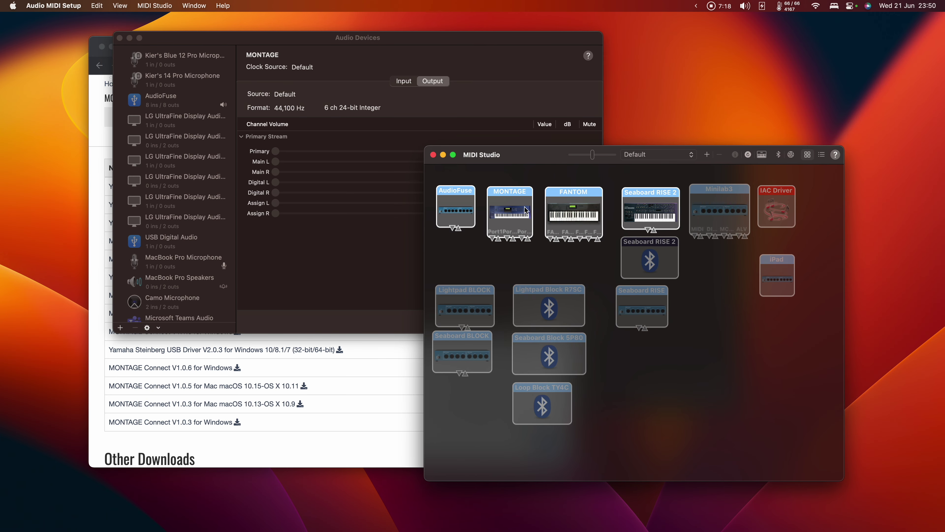
left_click_drag(419, 46, 428, 48)
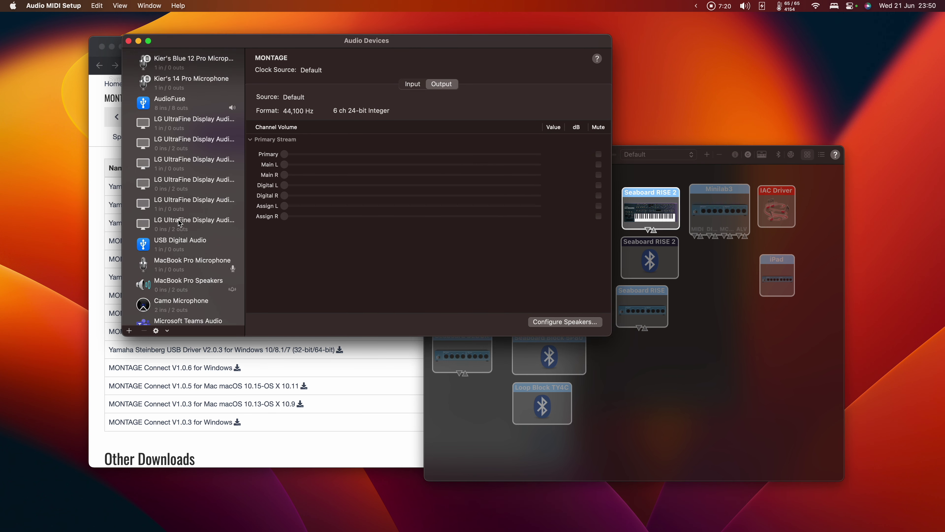
scroll(180, 223, "down", 5)
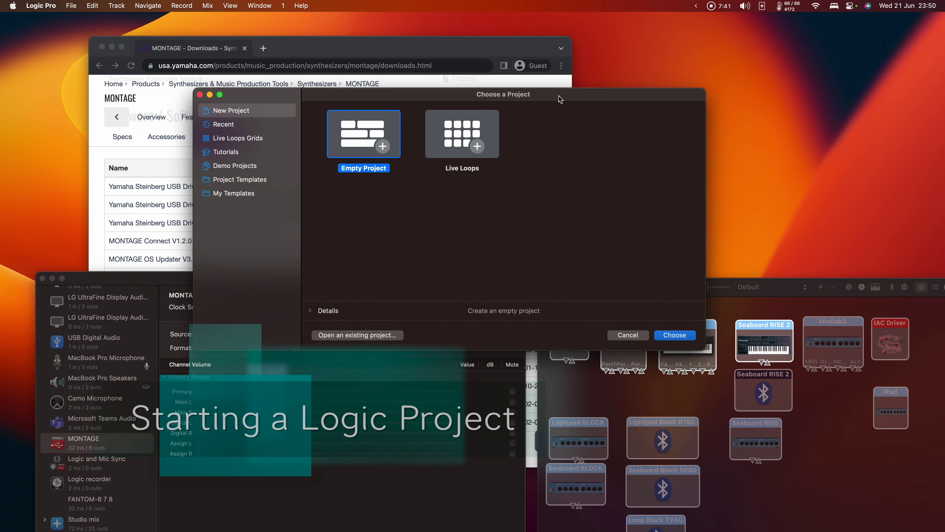
Check the Empty Project details (120 BPM, 44.1 kHz, AudioFuse in/out) and create the project
left_click(311, 312)
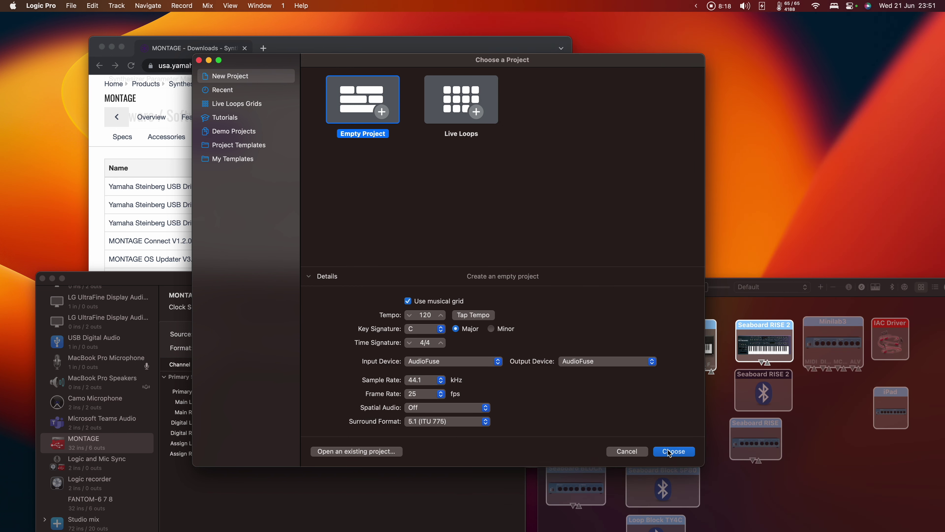
left_click(669, 452)
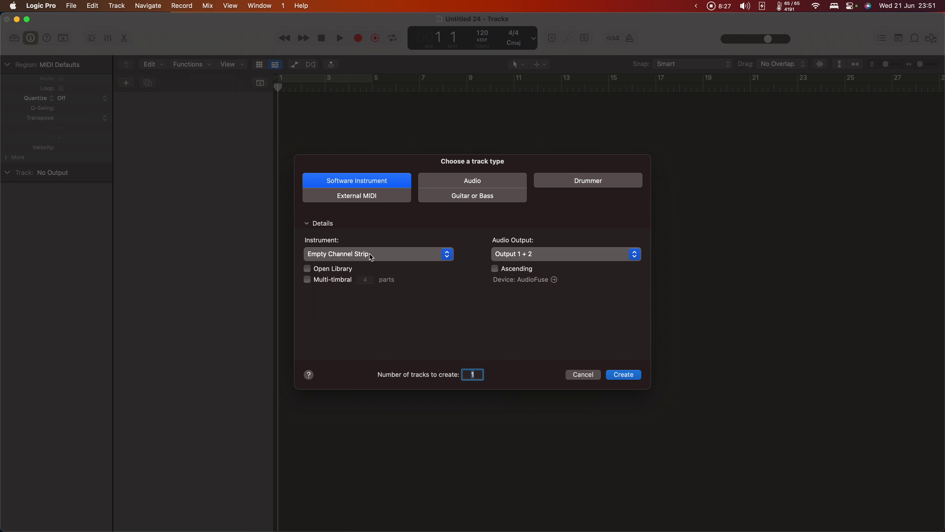
Create the empty Software Instrument track Inst 1 on Output 1 + 2, then show the Library
left_click(525, 257)
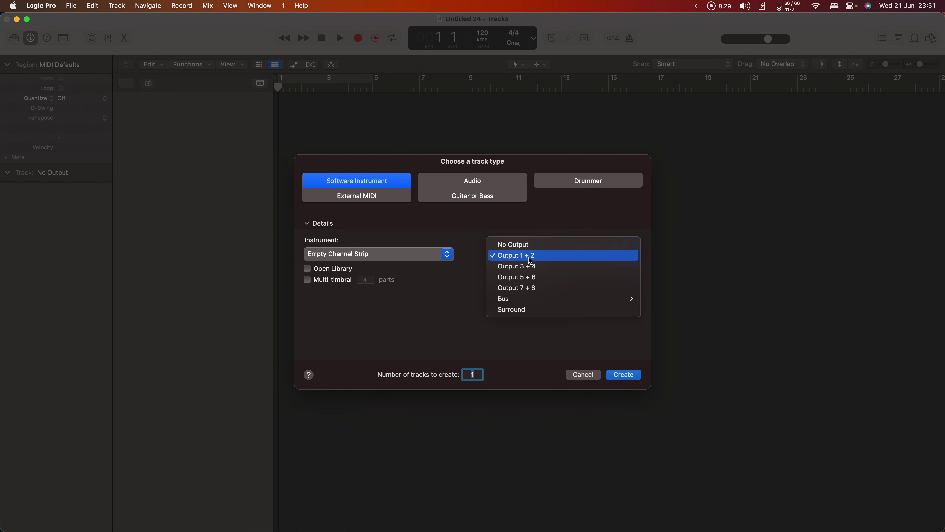
left_click(487, 238)
left_click(623, 375)
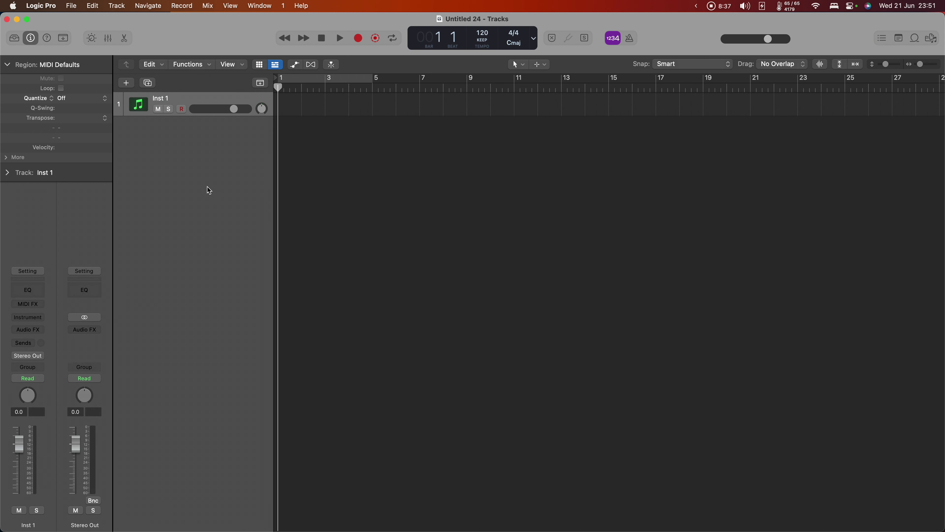
left_click(14, 37)
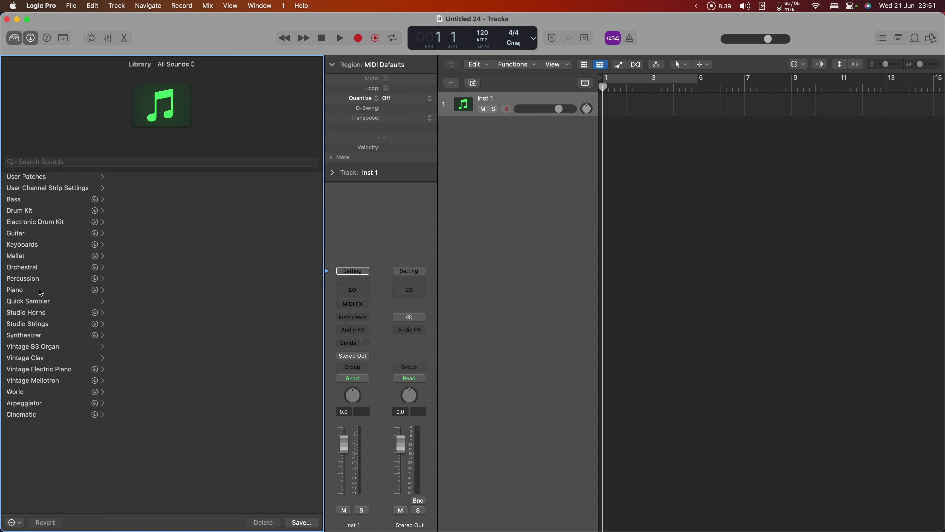
Load Vintage Electric Piano > Classic Suitcase Mk IV onto the track and close the Library
left_click(39, 371)
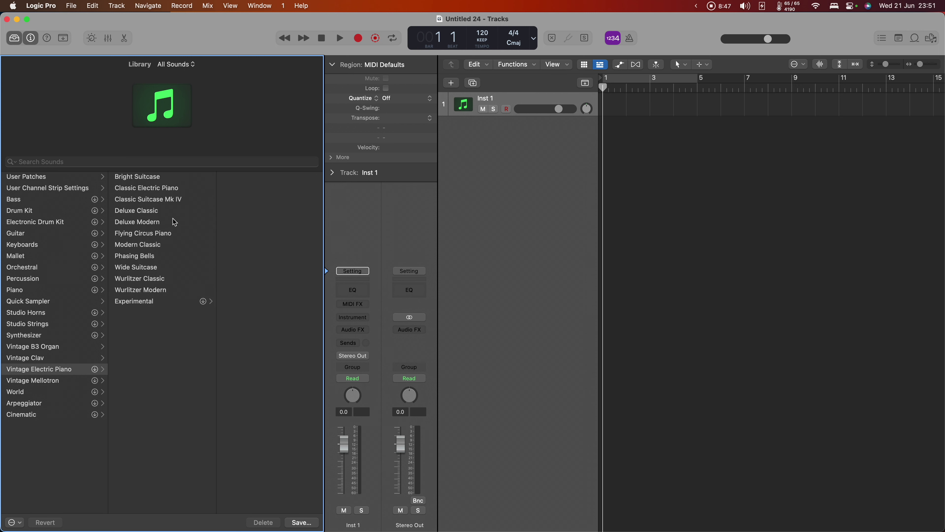
left_click(158, 200)
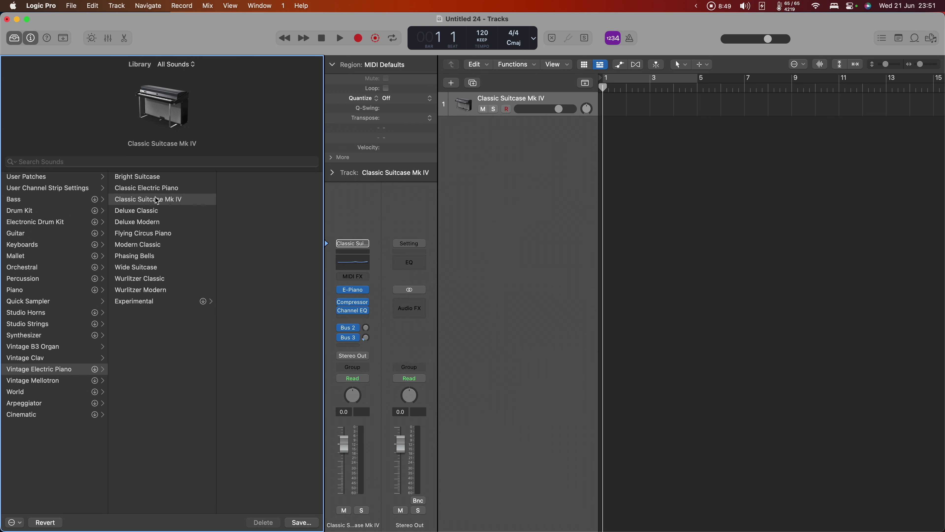
left_click(14, 38)
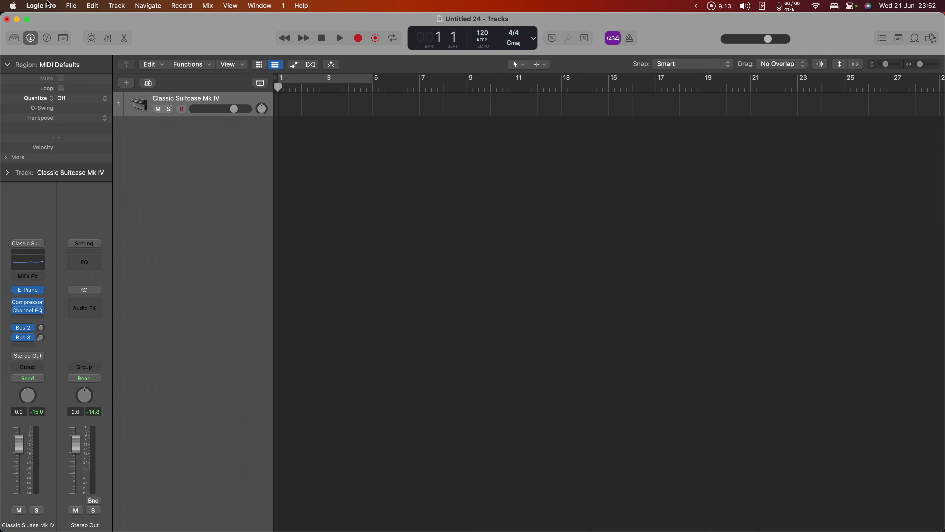
left_click(41, 5)
mouse_move(46, 37)
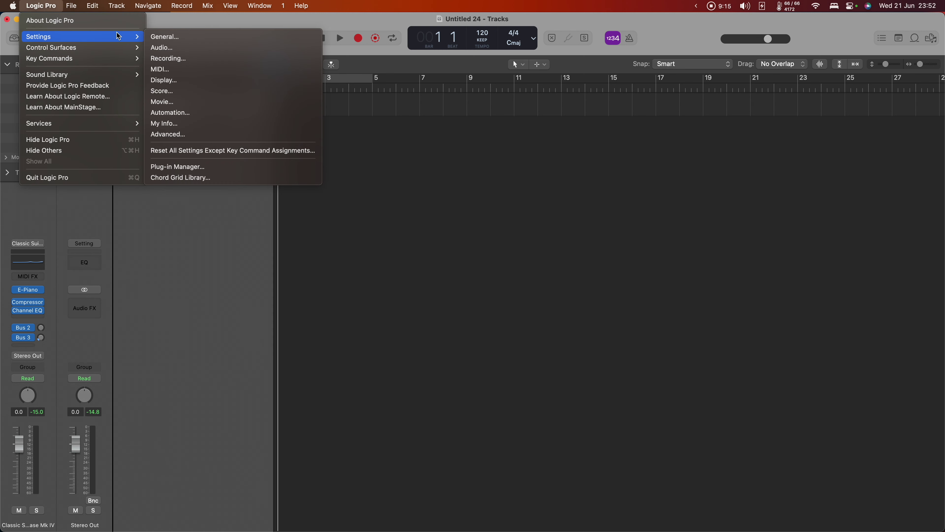
left_click(169, 66)
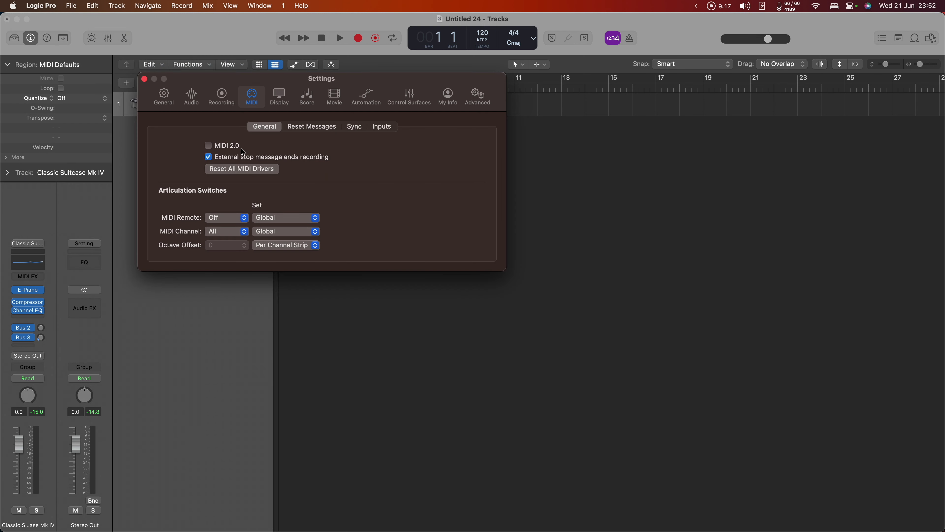
left_click(383, 127)
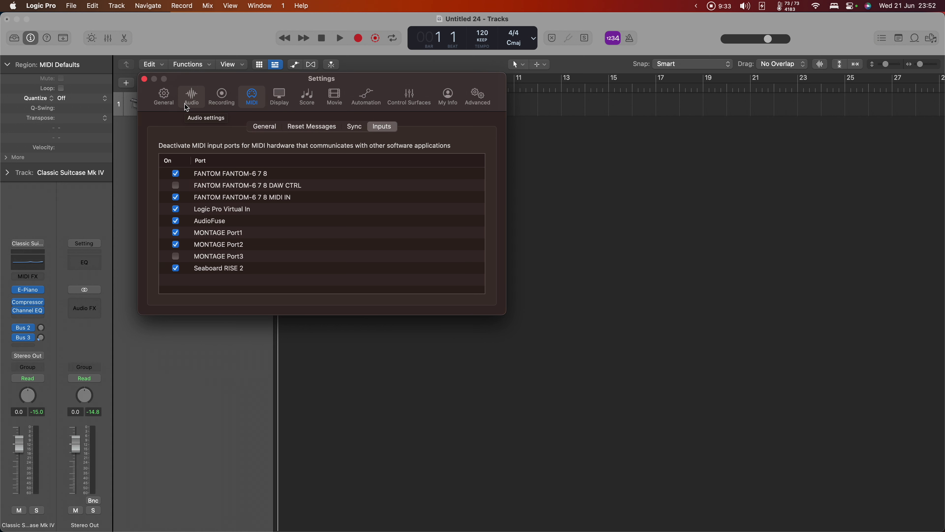
left_click(479, 97)
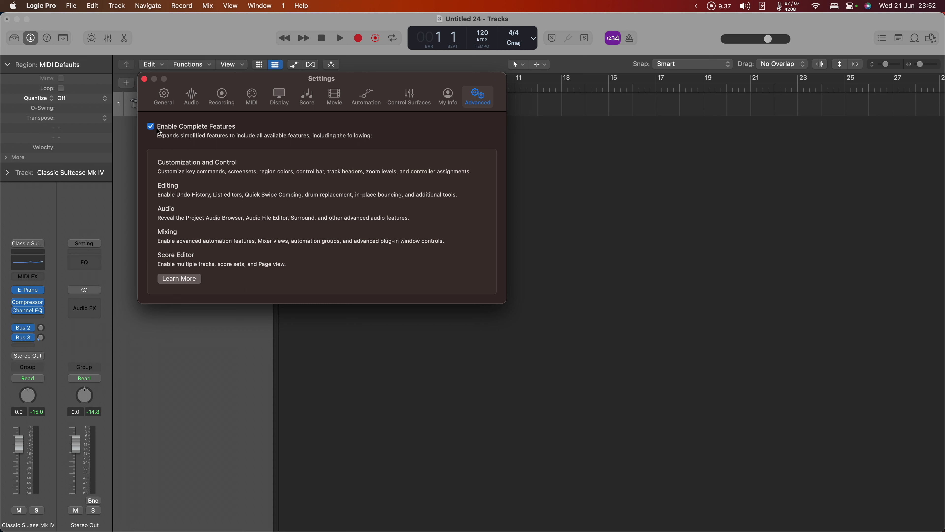
left_click(191, 97)
left_click(243, 127)
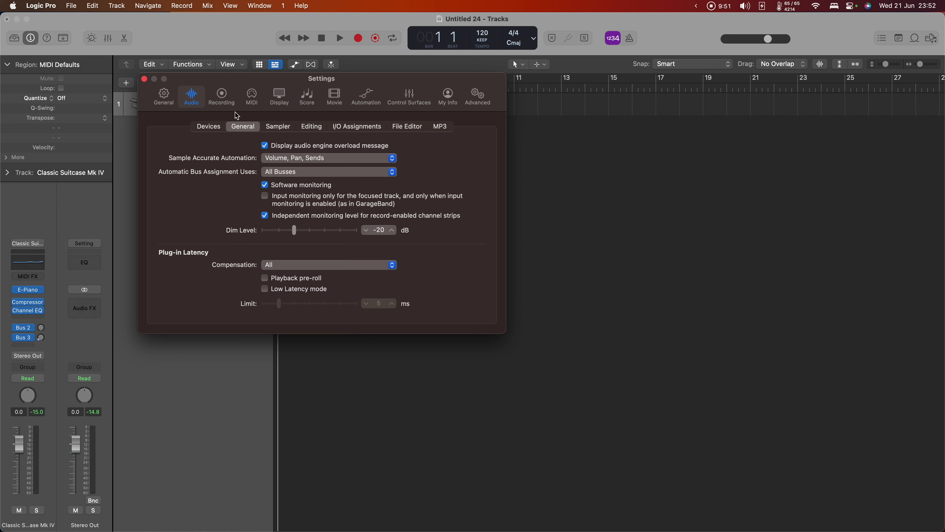
left_click(144, 79)
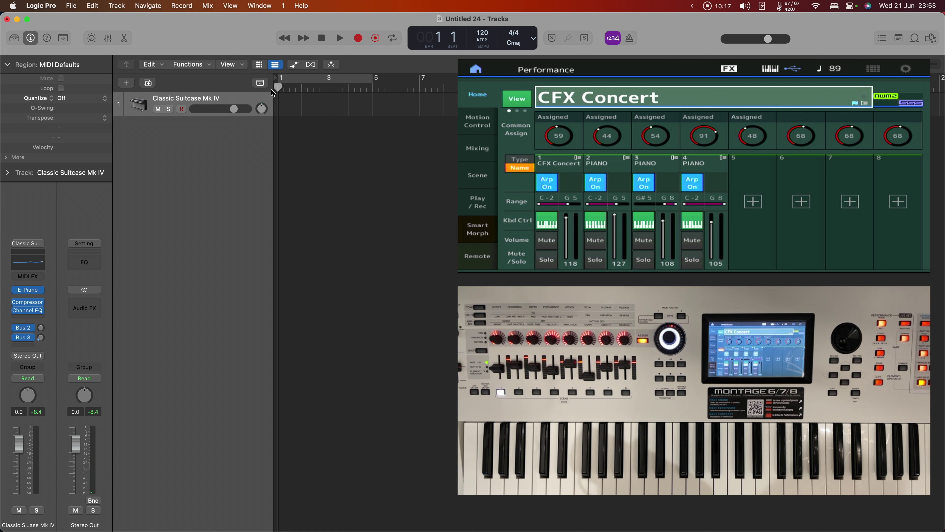
Turn off the count-in and record the Classic Suitcase Mk IV part from bar 1
left_click(612, 41)
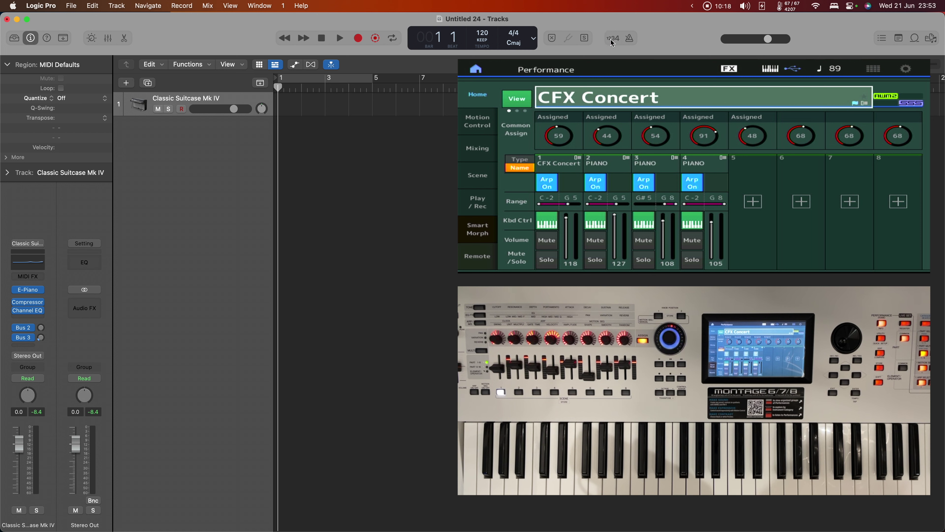
left_click(359, 39)
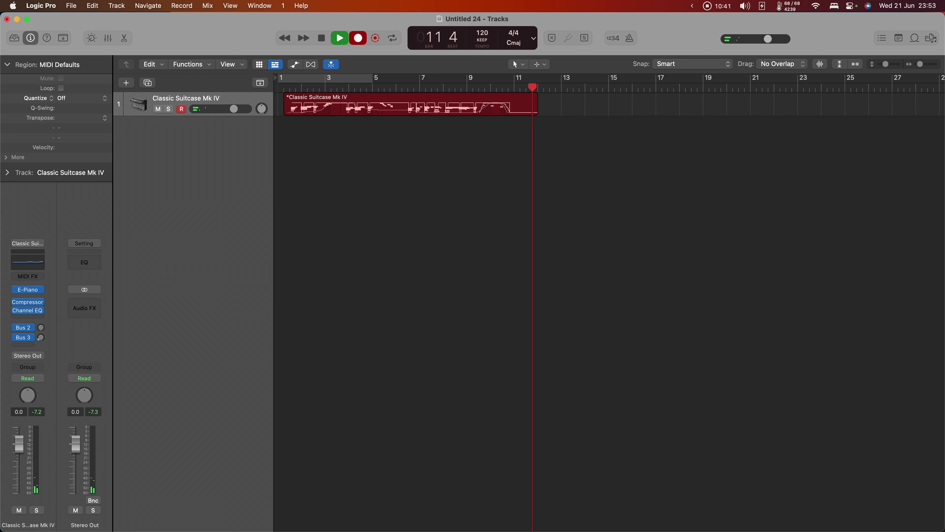
Stop recording, return the playhead to bar 1, and briefly play back the new region
left_click(317, 37)
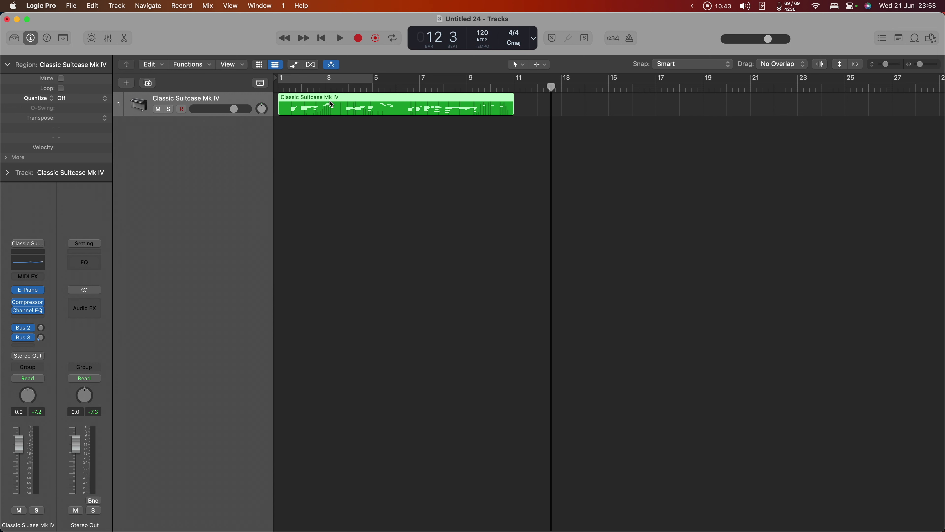
left_click_drag(551, 87, 289, 87)
key("space")
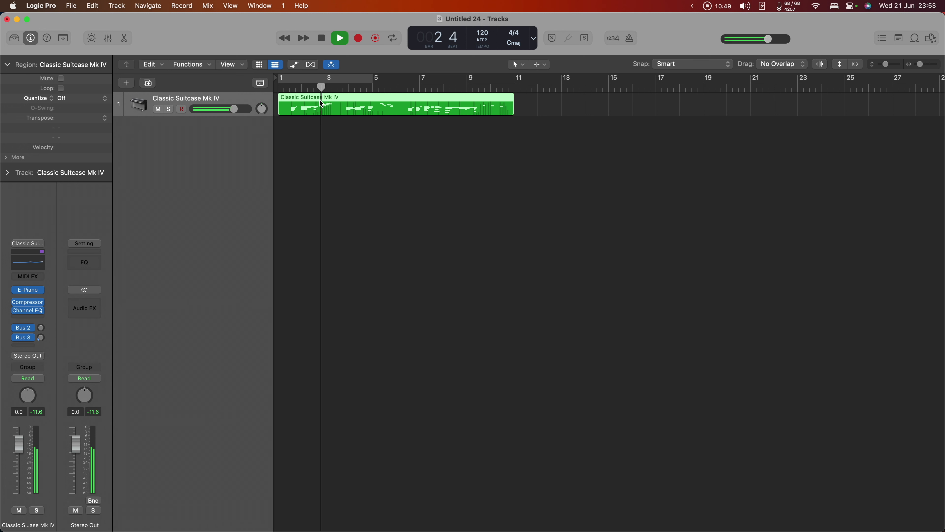
key("space")
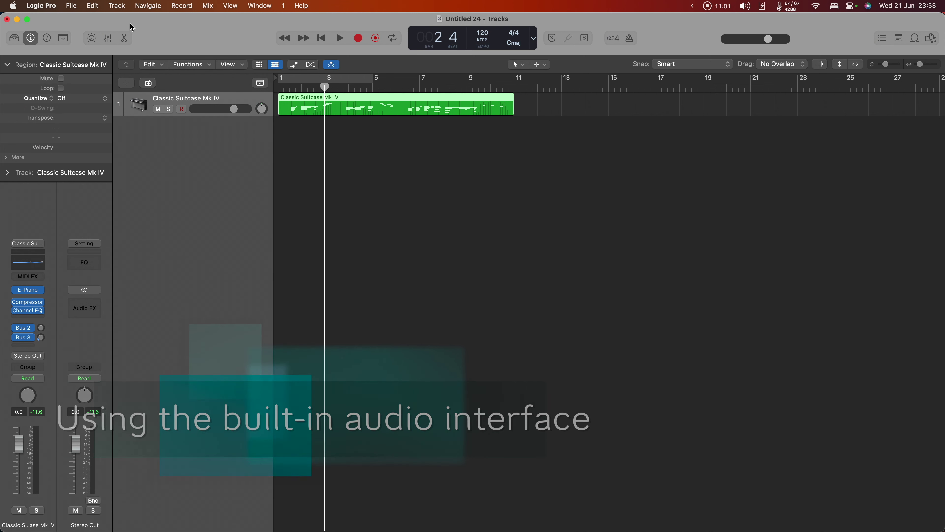
Set the Audio settings device to MONTAGE, apply it at 30.2 ms roundtrip latency, and close settings
left_click(40, 6)
mouse_move(48, 42)
left_click(161, 47)
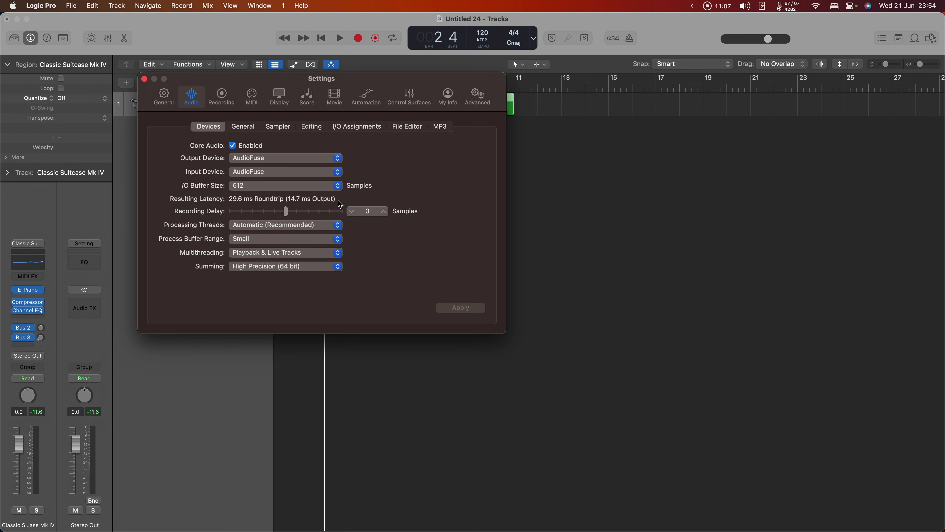
left_click(314, 163)
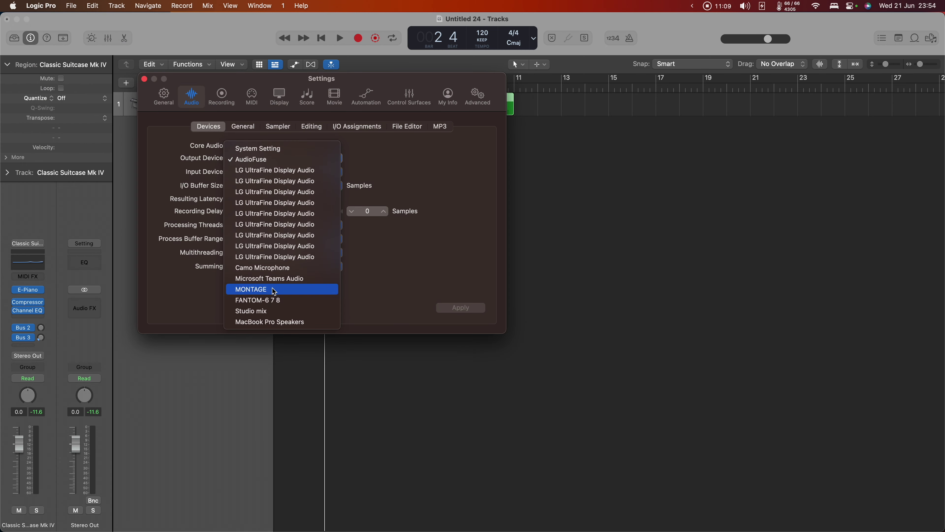
left_click(276, 296)
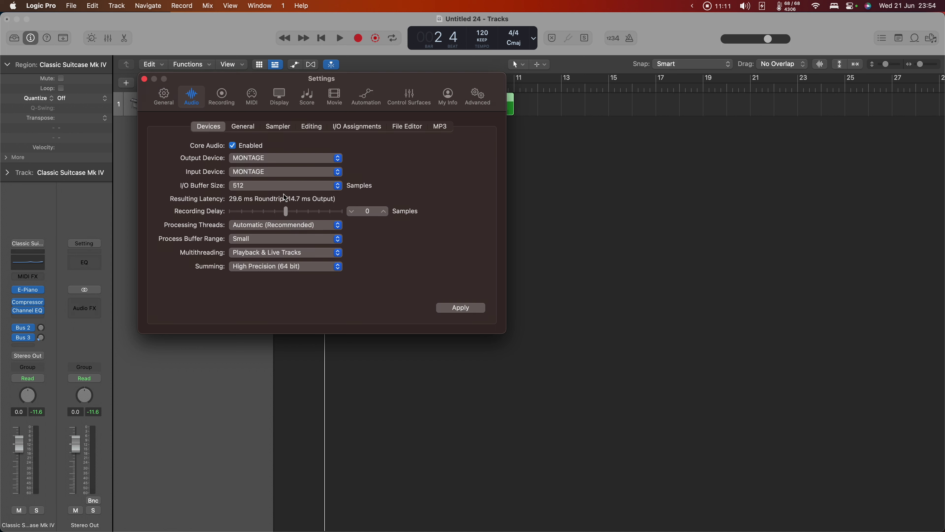
left_click(468, 312)
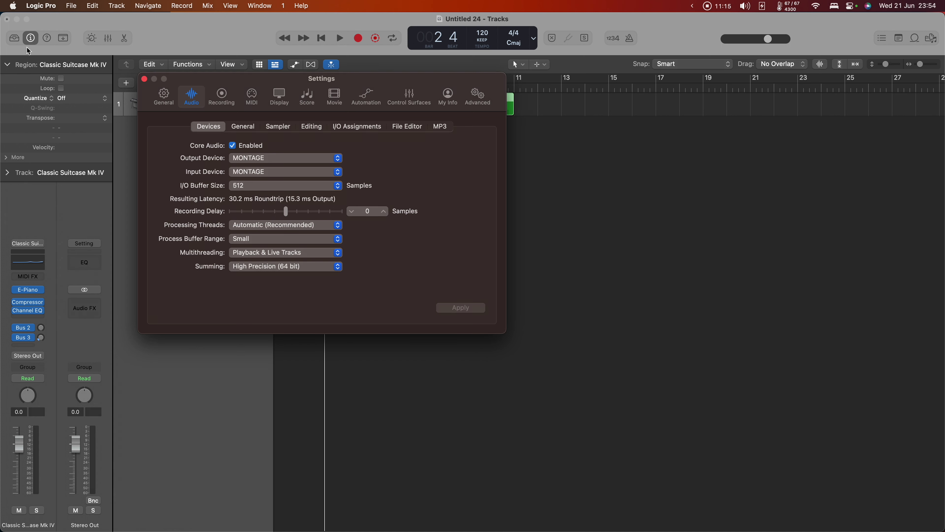
left_click(145, 79)
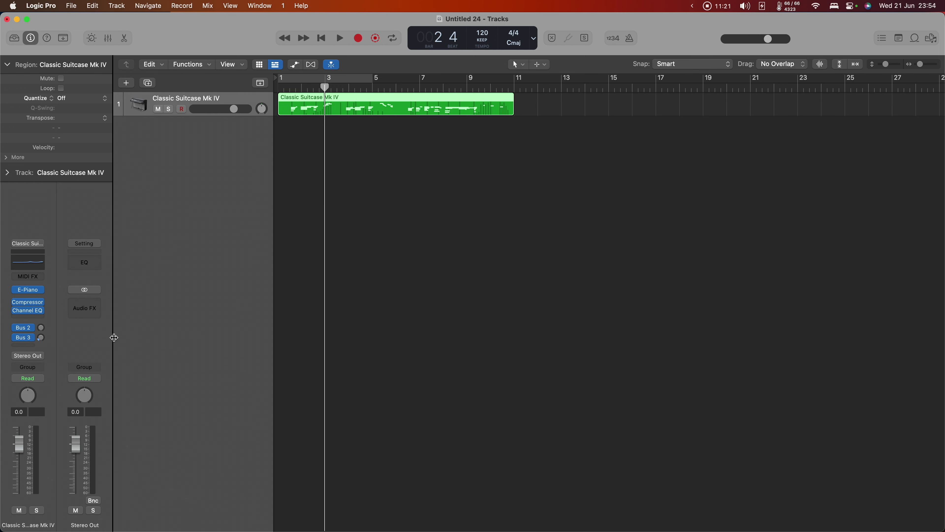
Widen the inspector and change the Classic Suitcase output from Stereo Out to Output 3-4 (Digital L/R)
left_click_drag(114, 337, 144, 337)
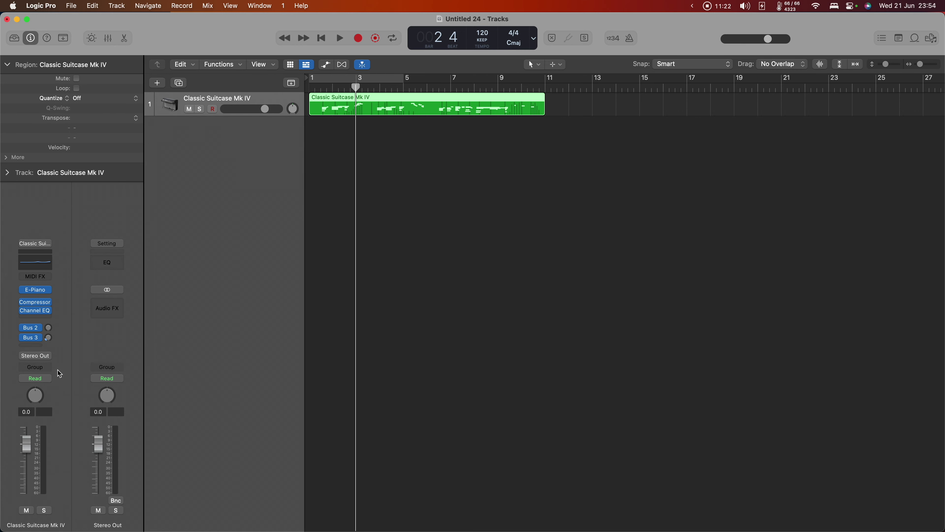
left_click(34, 356)
mouse_move(55, 389)
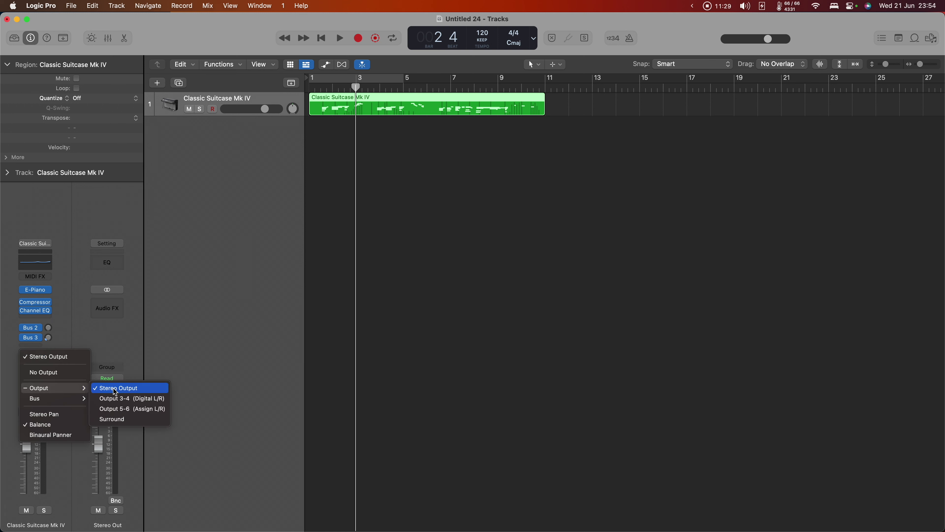
left_click(147, 398)
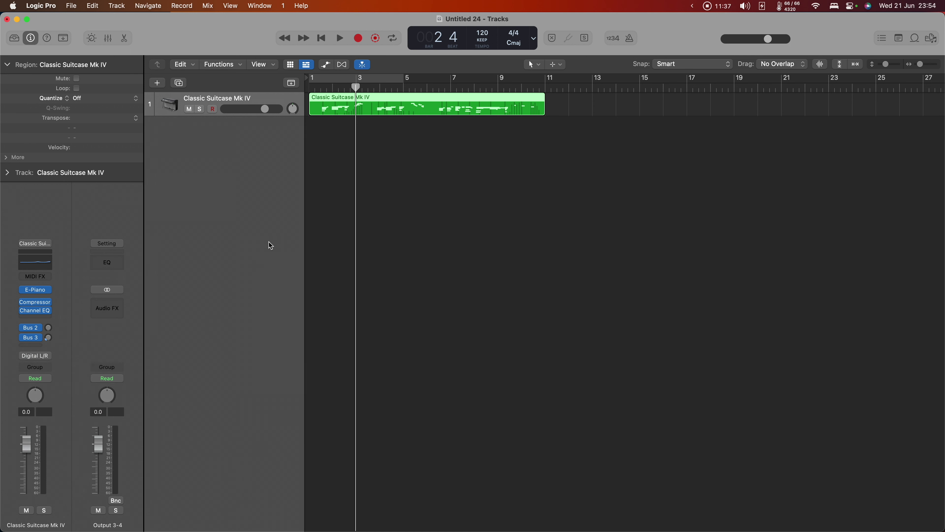
Set a cycle range from bar 1 to bar 11 and start looped playback
left_click_drag(389, 80, 310, 78)
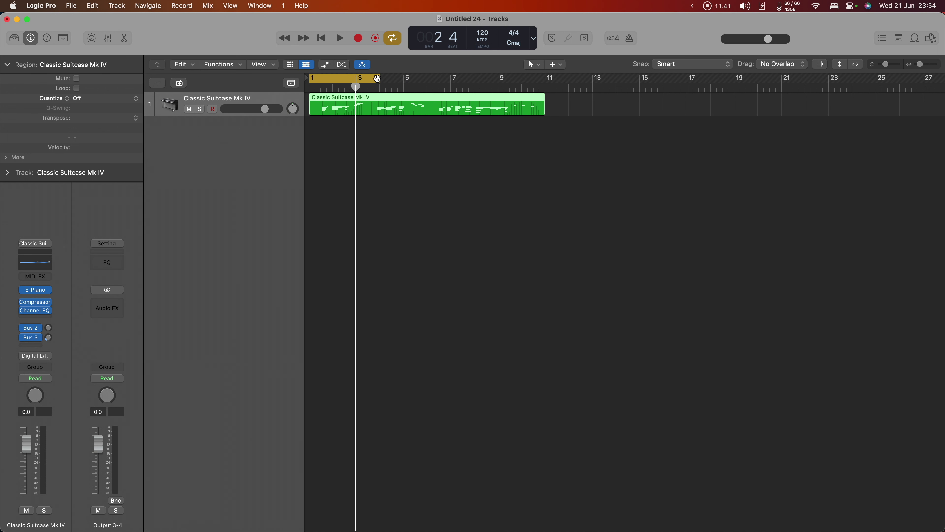
left_click_drag(377, 78, 547, 75)
left_click(339, 37)
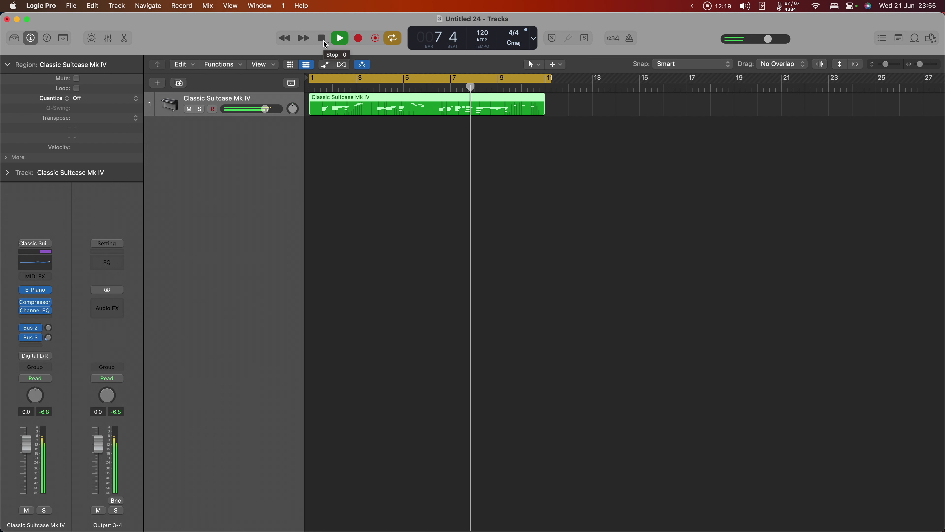
Stop playback and begin adding a new audio track
left_click(321, 38)
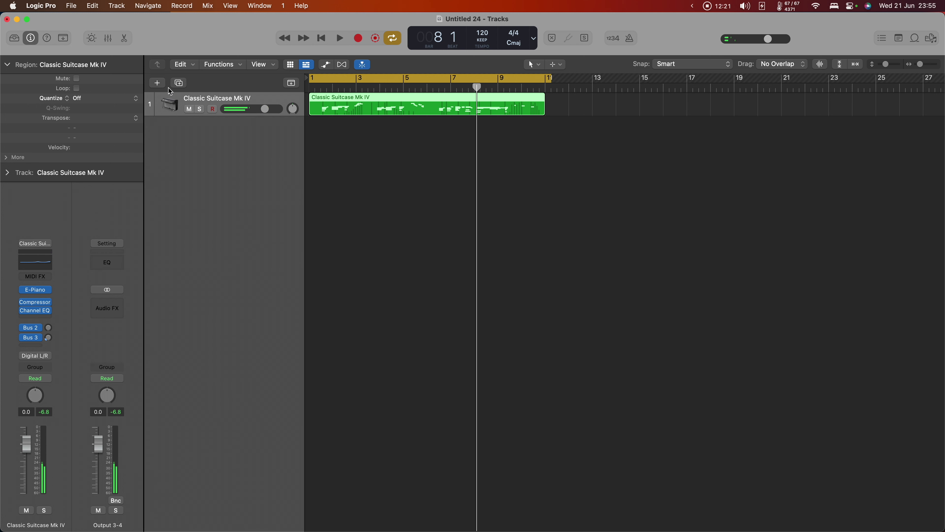
left_click(160, 86)
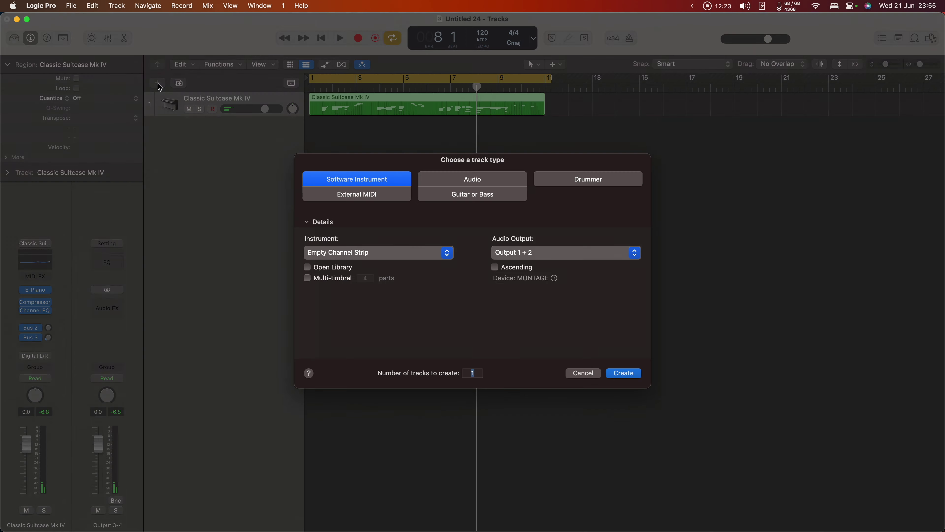
left_click(458, 180)
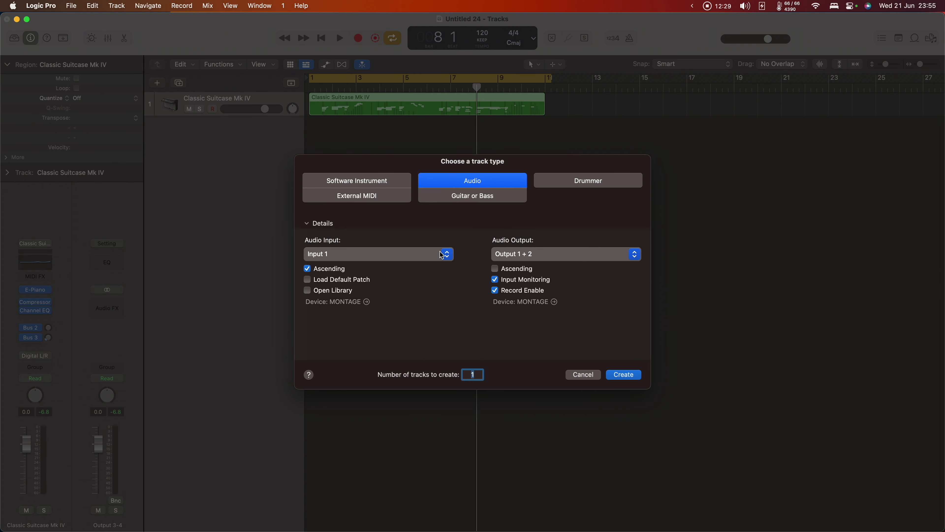
Set the new audio track's output to Output 1 + 2, after briefly trying Output 3 + 4
left_click(540, 255)
mouse_move(595, 265)
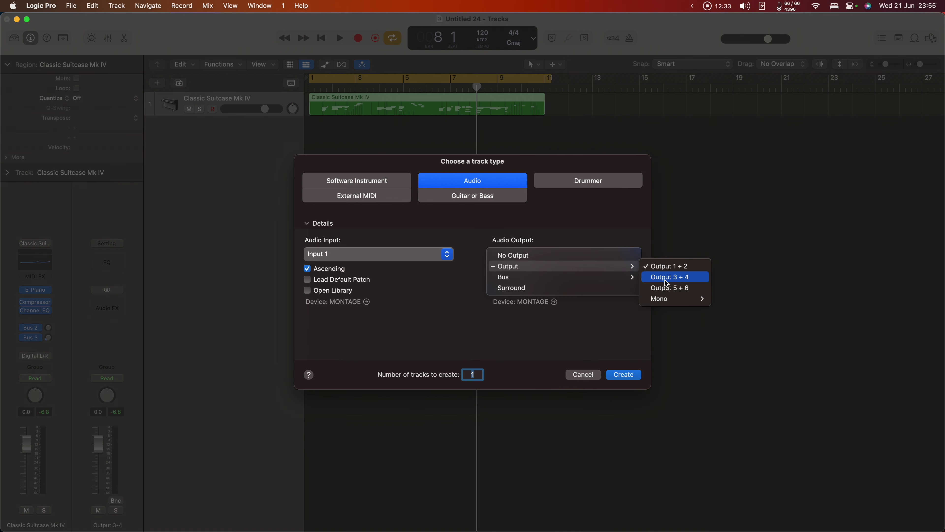
left_click(678, 277)
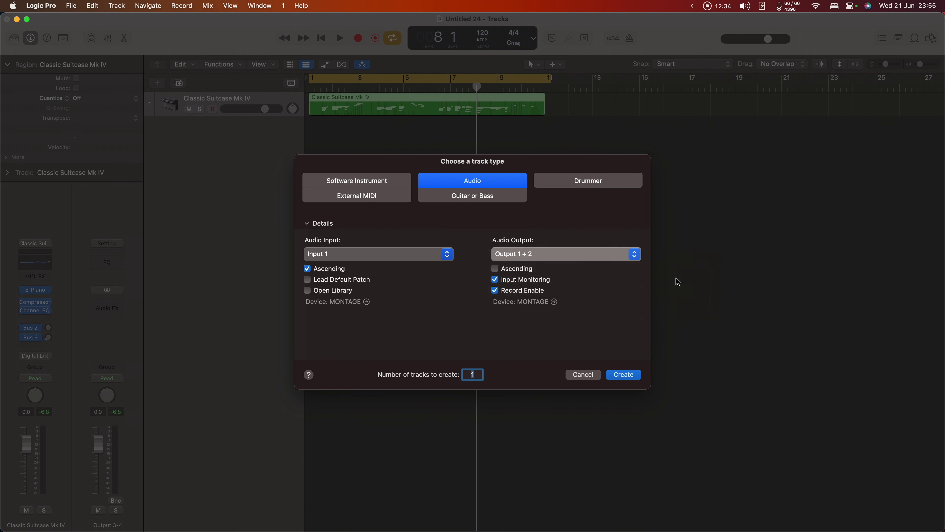
left_click(600, 255)
mouse_move(566, 268)
left_click(662, 269)
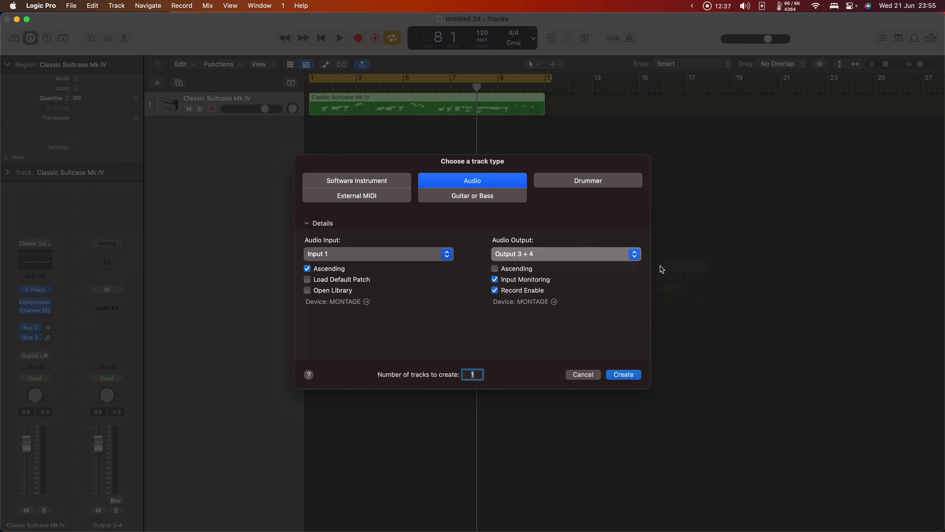
Create Audio 1, select the Classic Suitcase Mk IV region, move the loop start to bar 1, and play
left_click(624, 374)
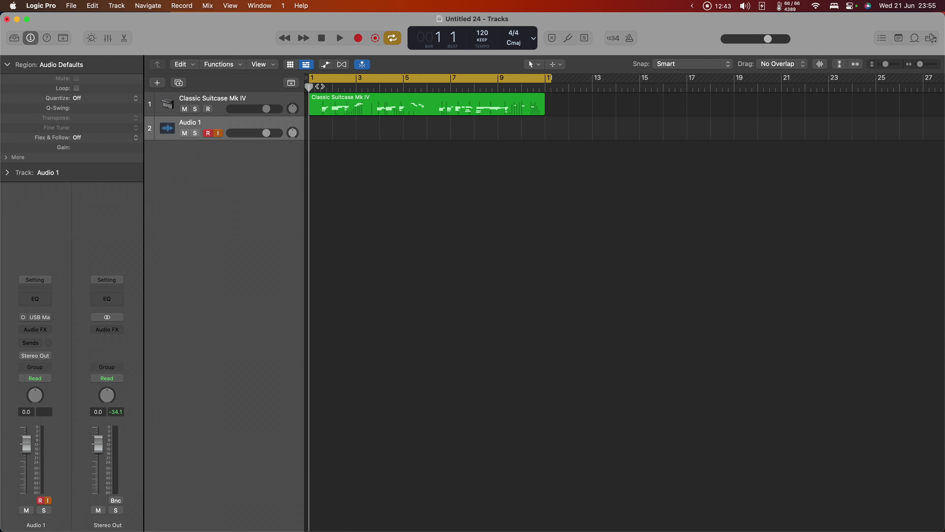
mouse_move(309, 102)
left_mouse_down()
mouse_move(322, 103)
mouse_move(311, 94)
left_mouse_up()
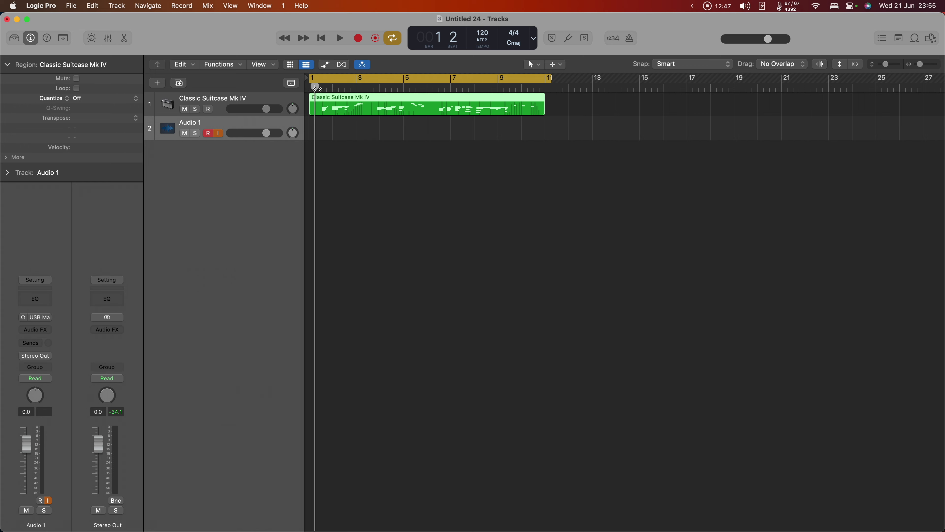
left_click_drag(311, 79, 321, 80)
key("space")
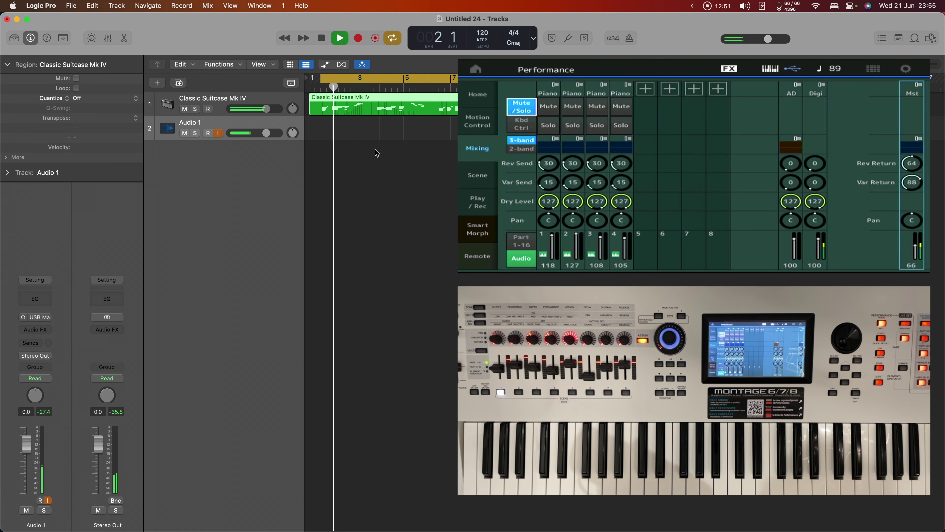